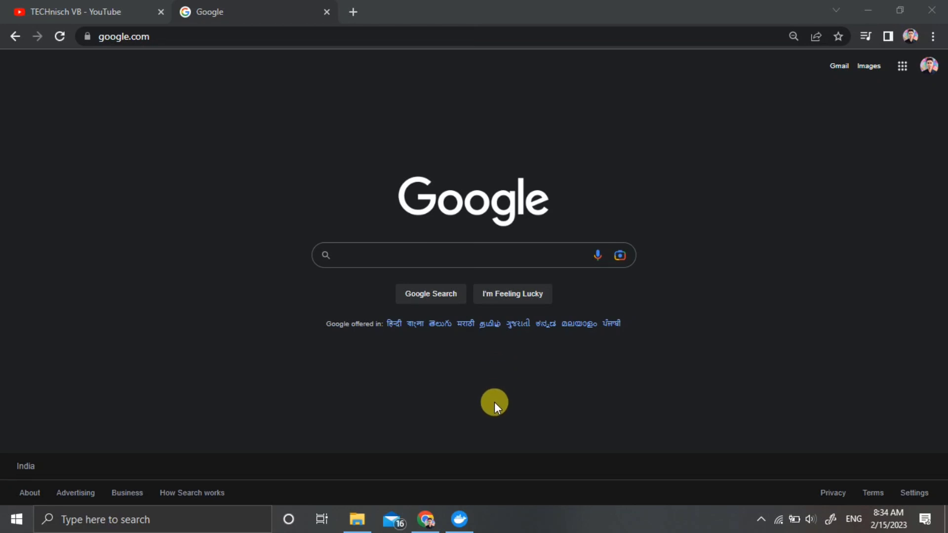
Bring up the Docker error window, check the hidden background apps, and quit Docker Desktop from the error window.
left_click(460, 519)
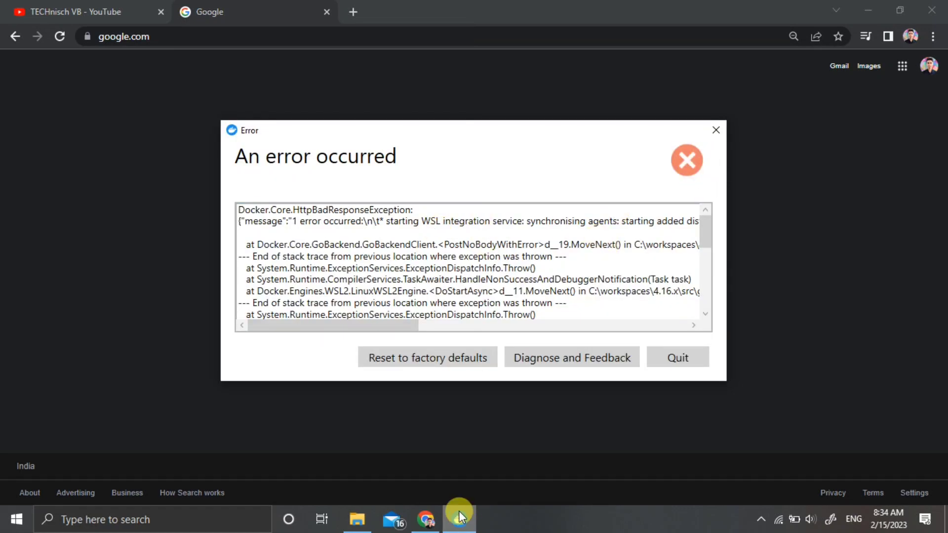
mouse_move(456, 520)
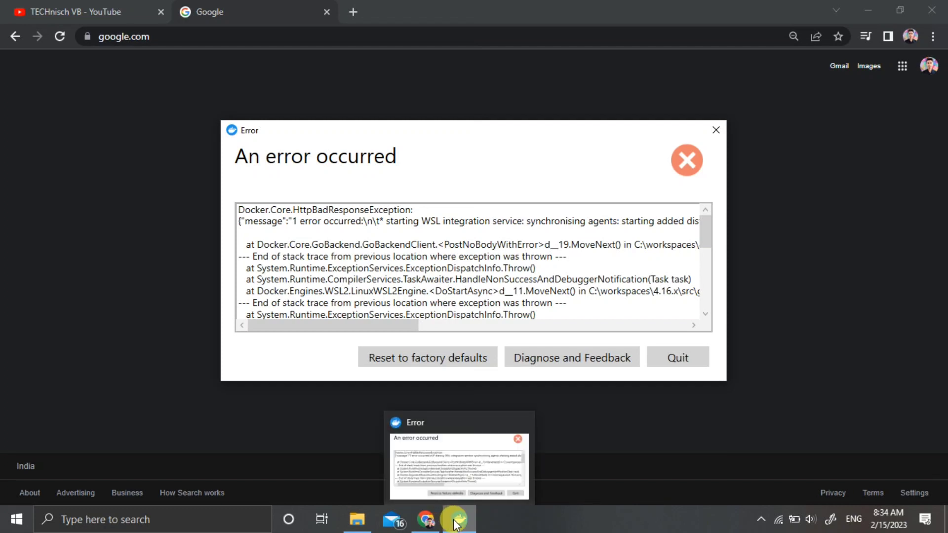
left_click(628, 517)
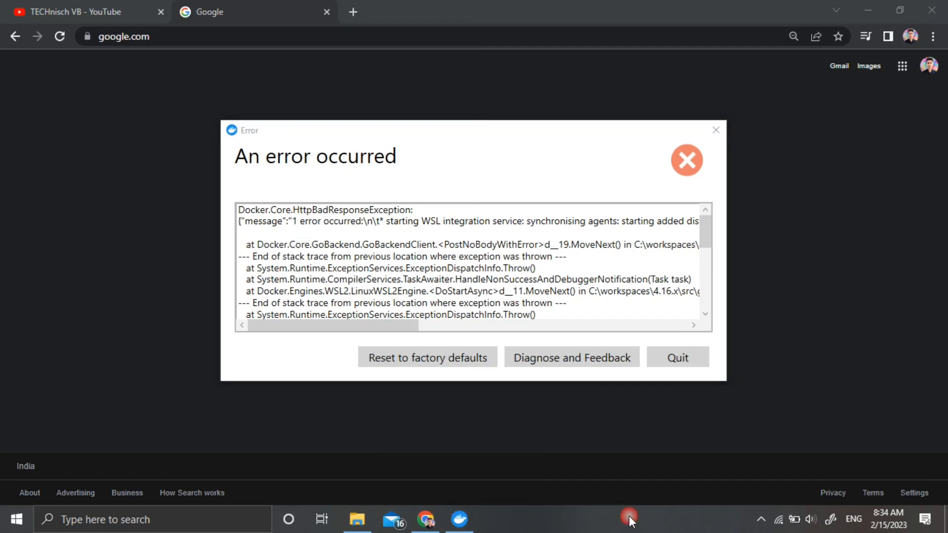
left_click(761, 520)
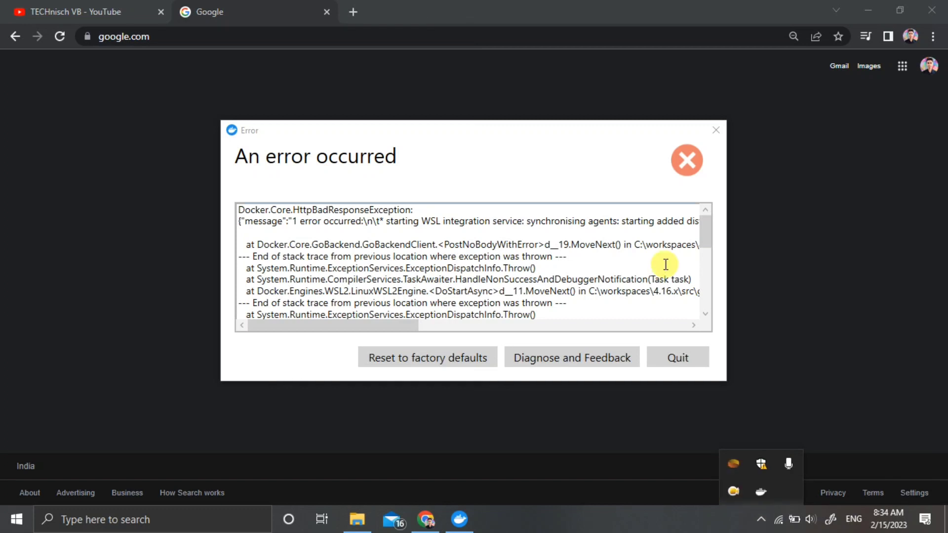
left_click(673, 355)
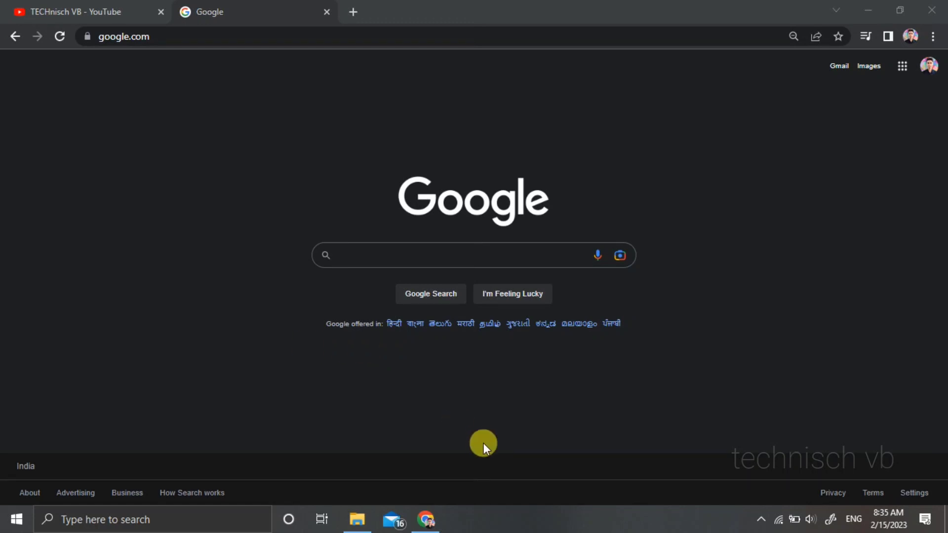
Open Task Manager's startup app list in a maximized window and disable Docker Desktop at startup.
right_click(526, 514)
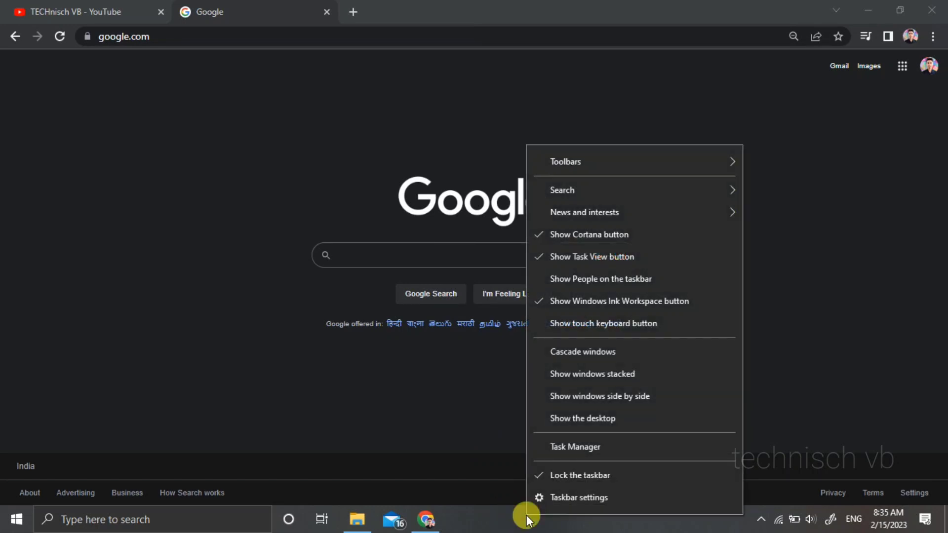
left_click(561, 448)
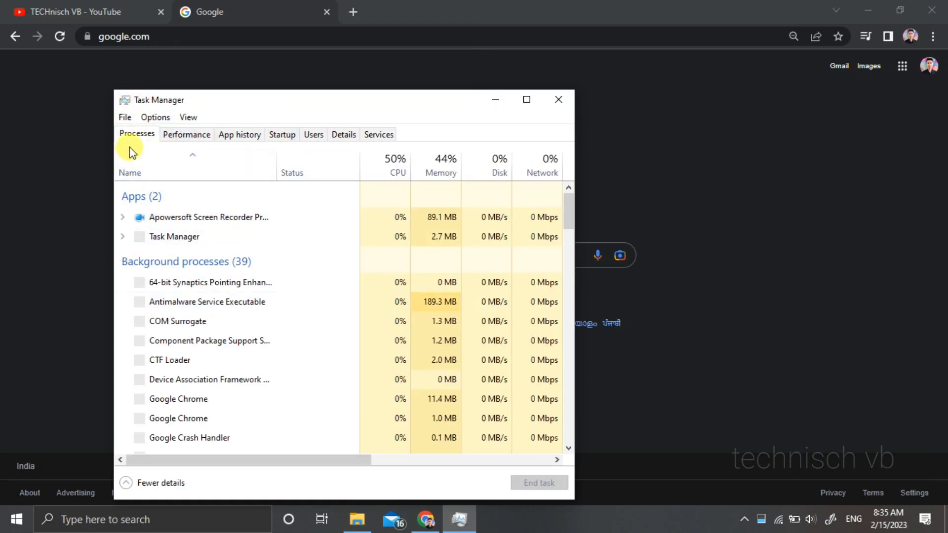
left_click(286, 142)
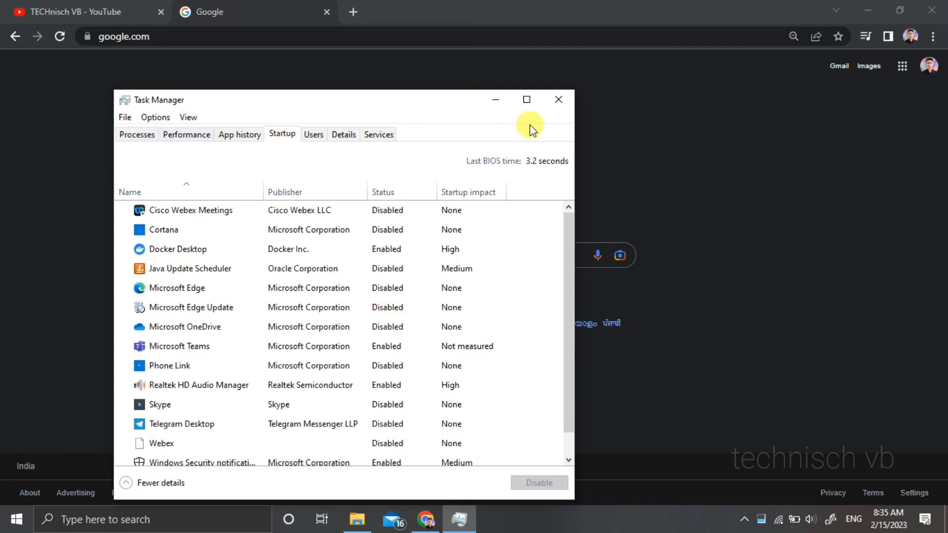
double_click(526, 95)
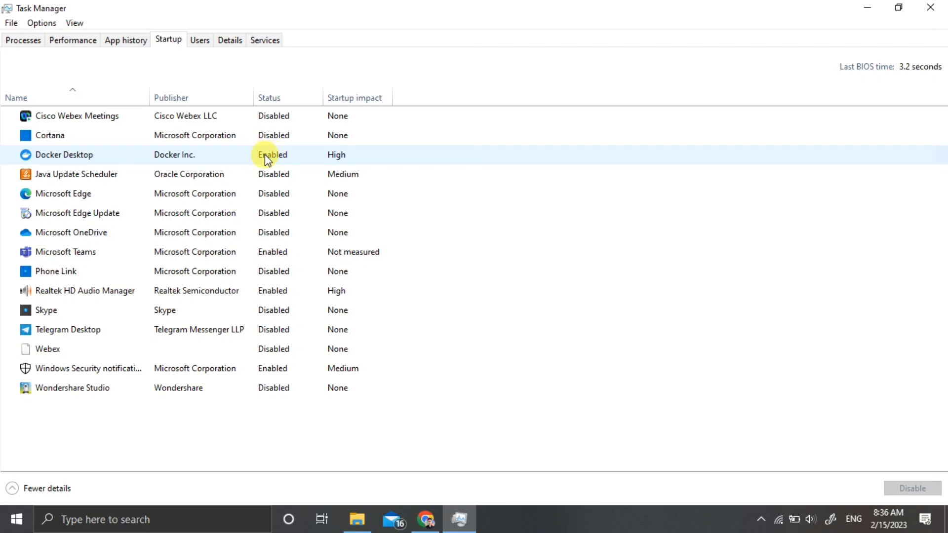
right_click(264, 155)
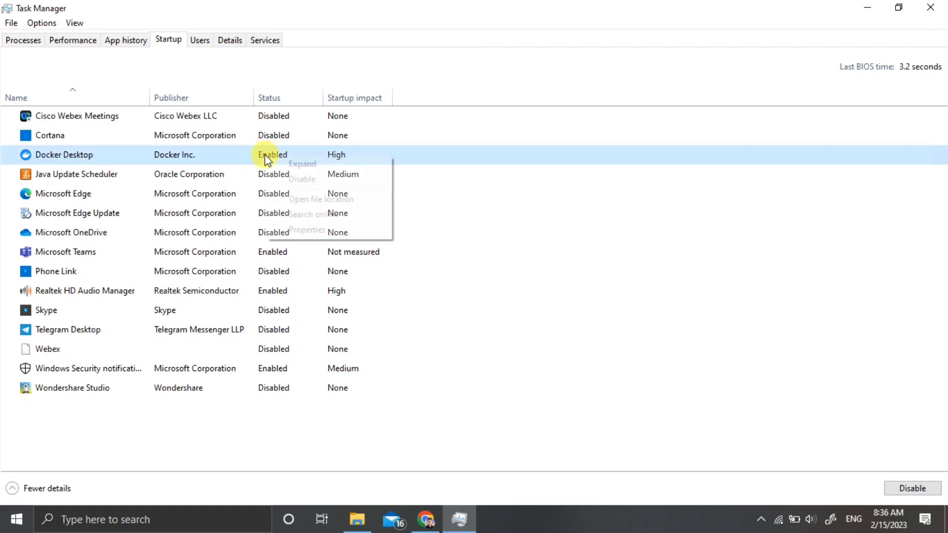
left_click(298, 181)
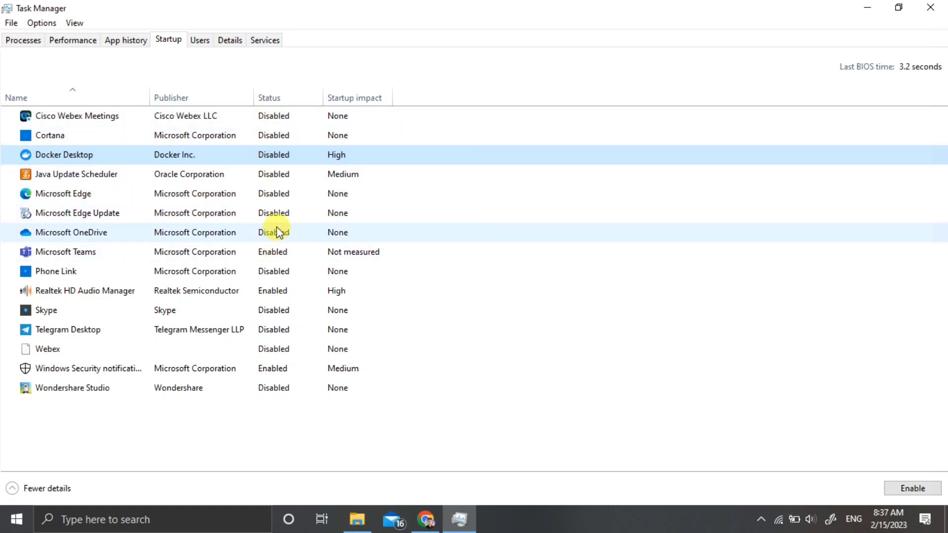
Disable Microsoft Teams at startup and close Task Manager.
right_click(274, 256)
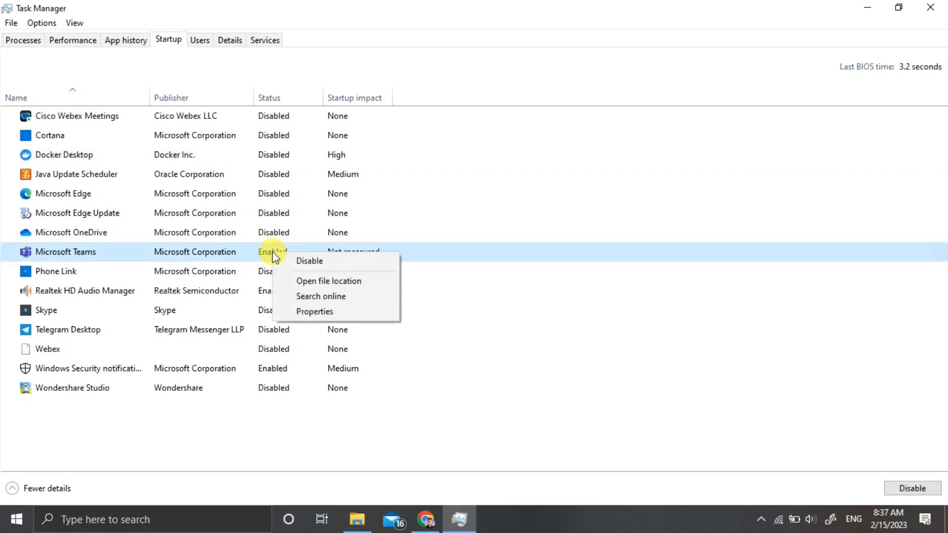
left_click(300, 262)
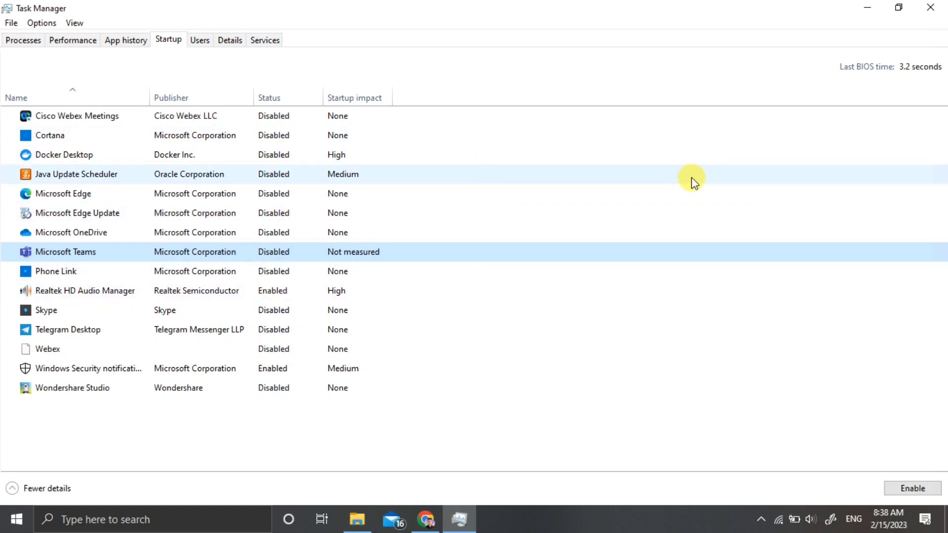
left_click(932, 12)
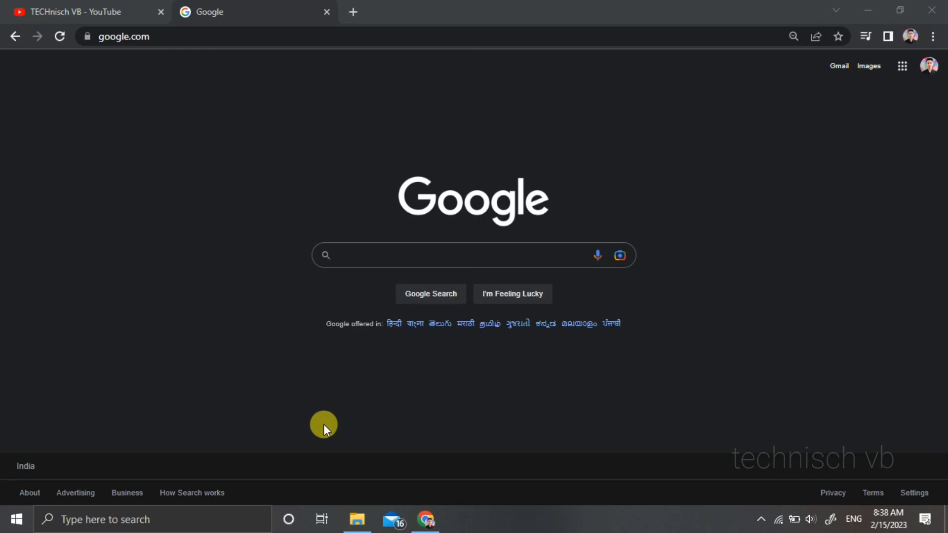
key("super+r")
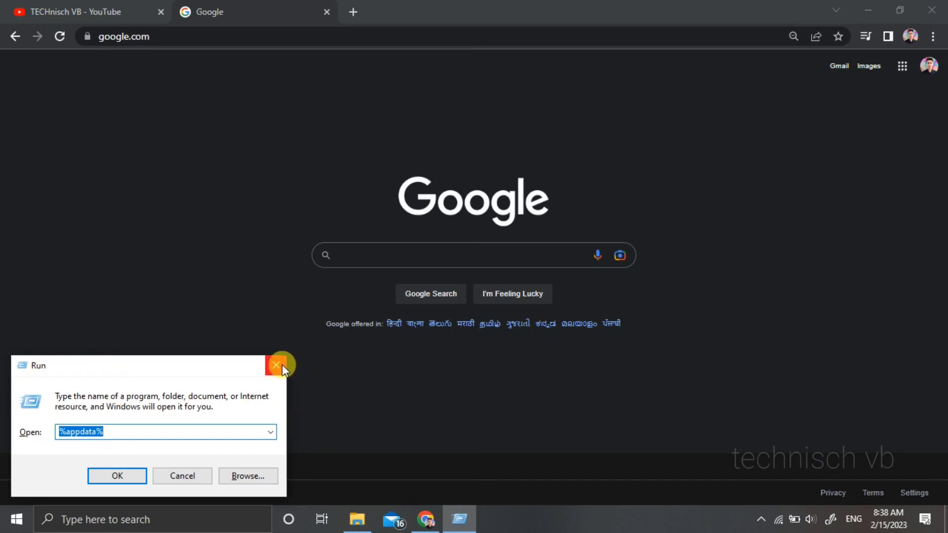
type("cmd")
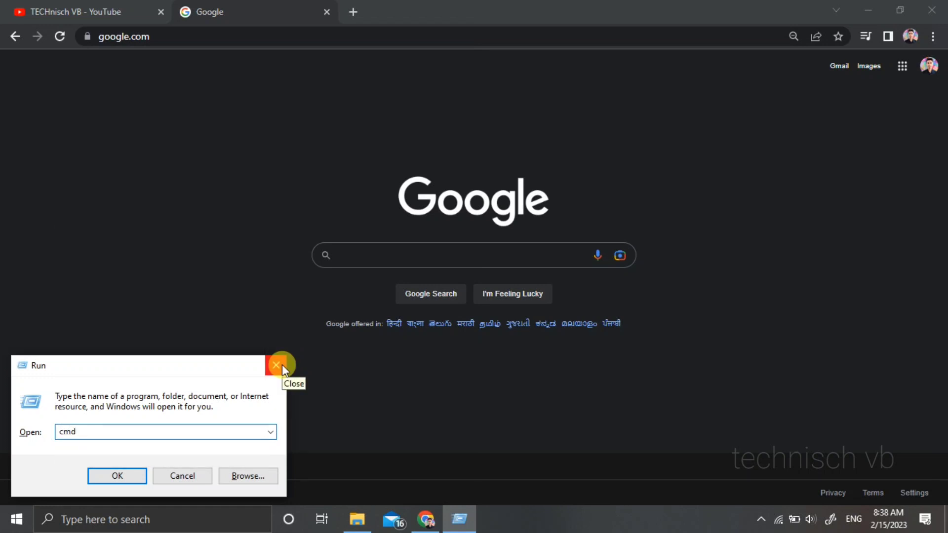
key("Return")
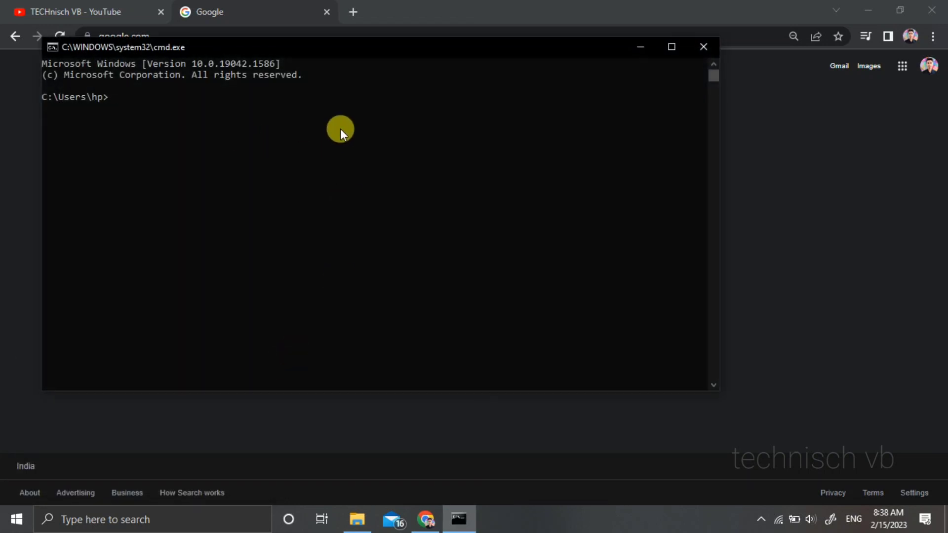
left_click(703, 47)
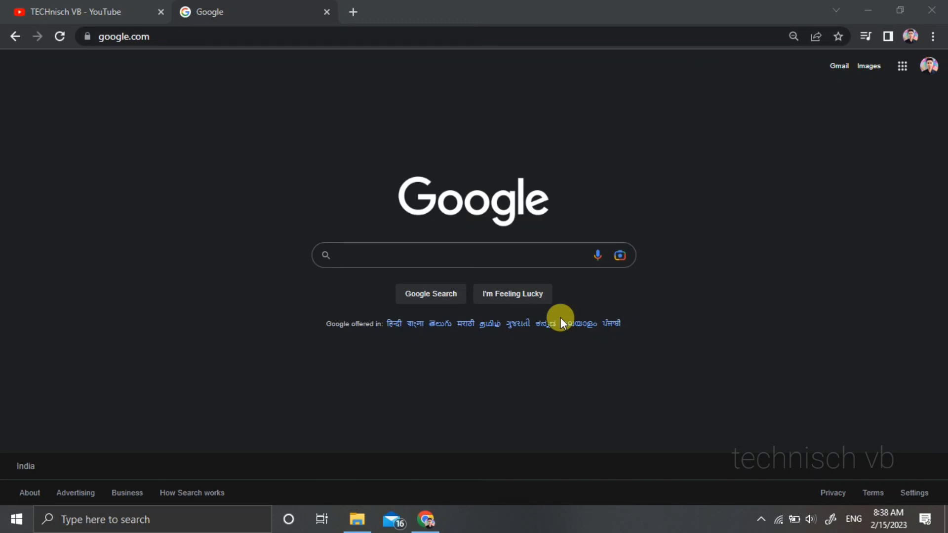
Open the user's temporary files folder by running %temp% from the Run dialog.
key("super+r")
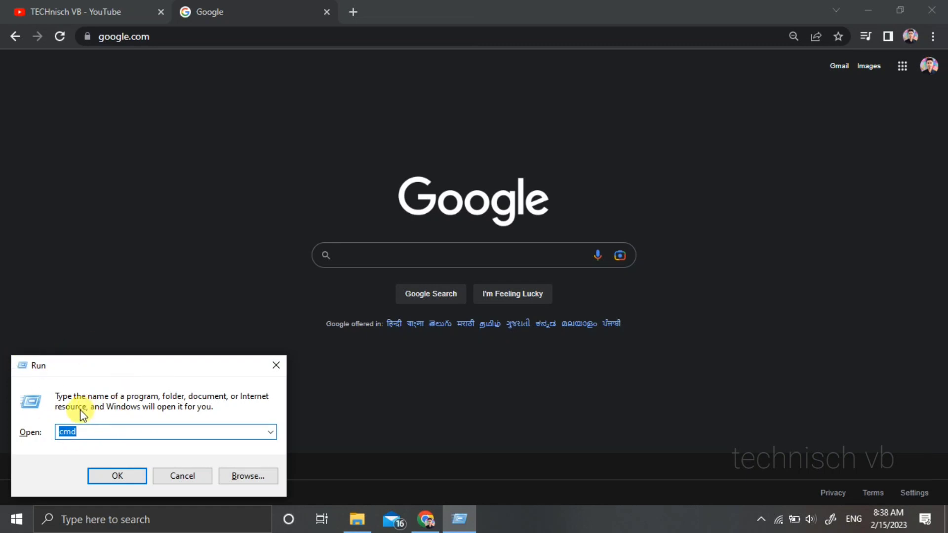
type("%temp")
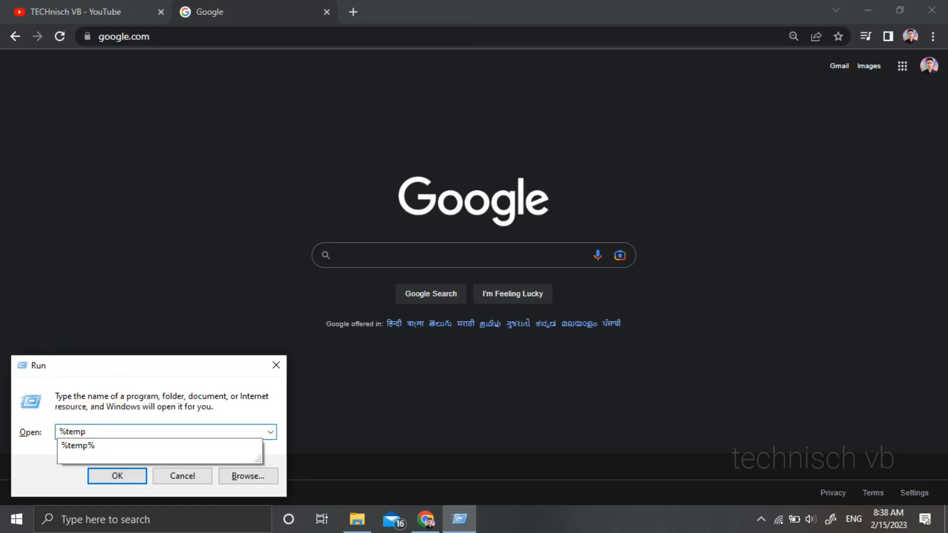
type("%")
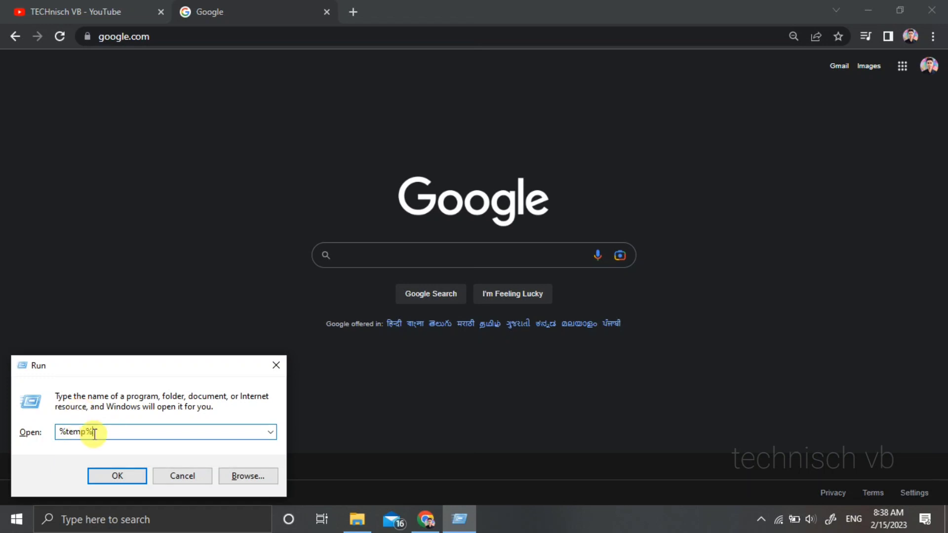
left_click(104, 469)
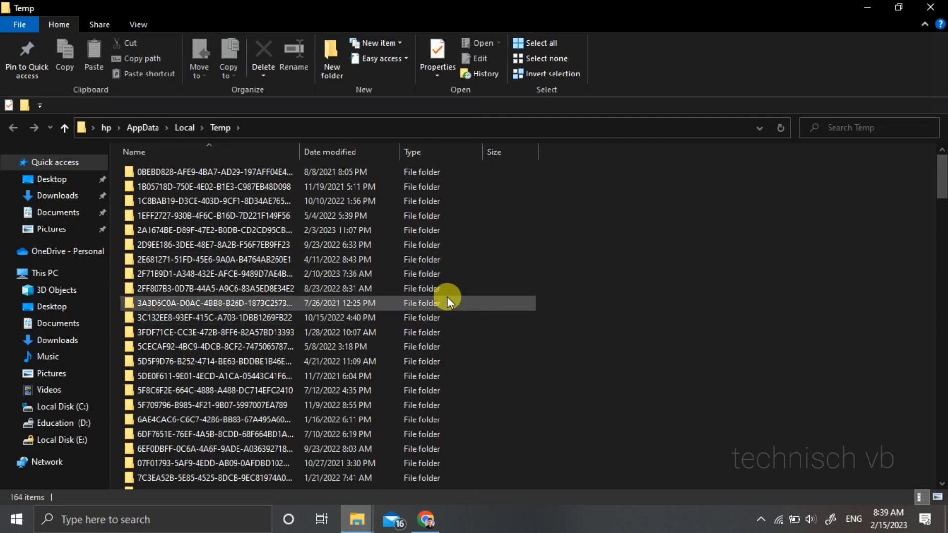
Select all items in the user's Temp folder and delete them.
mouse_move(428, 527)
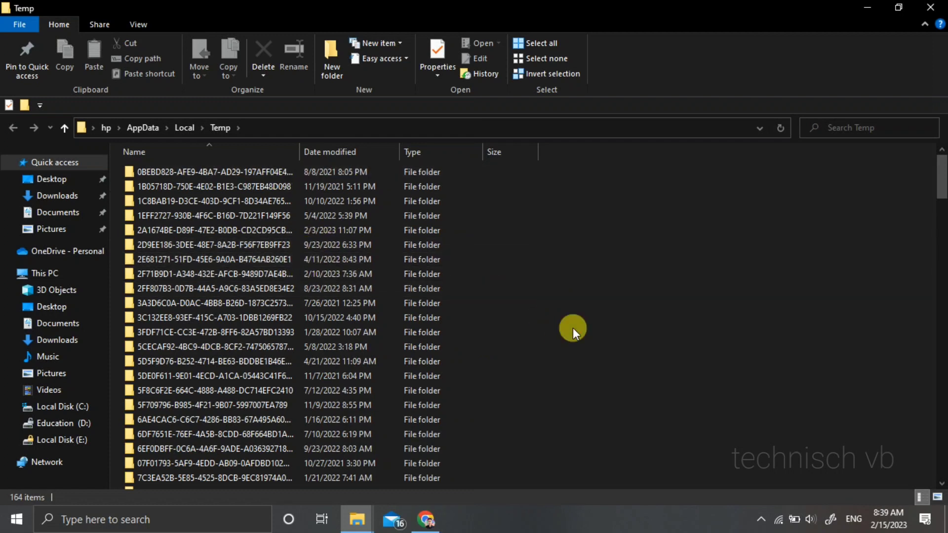
key("ctrl+a")
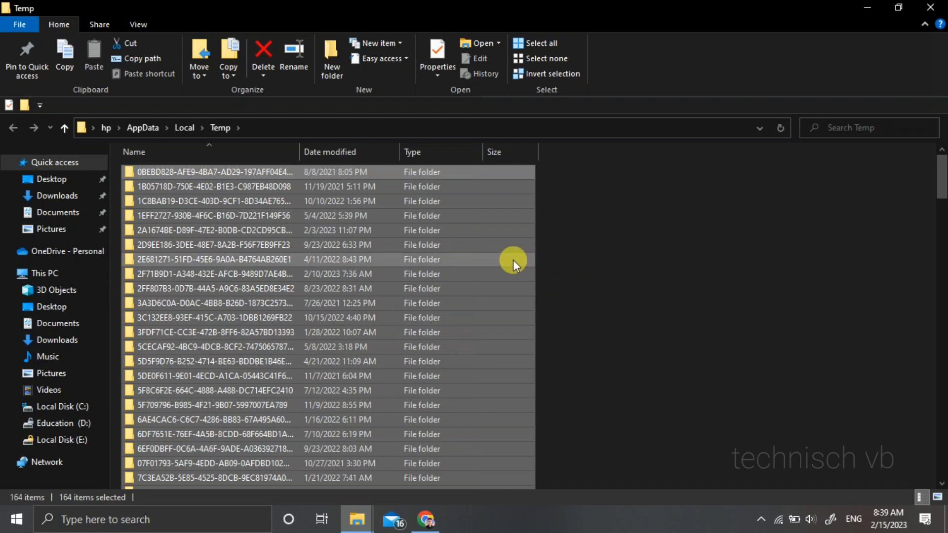
right_click(549, 253)
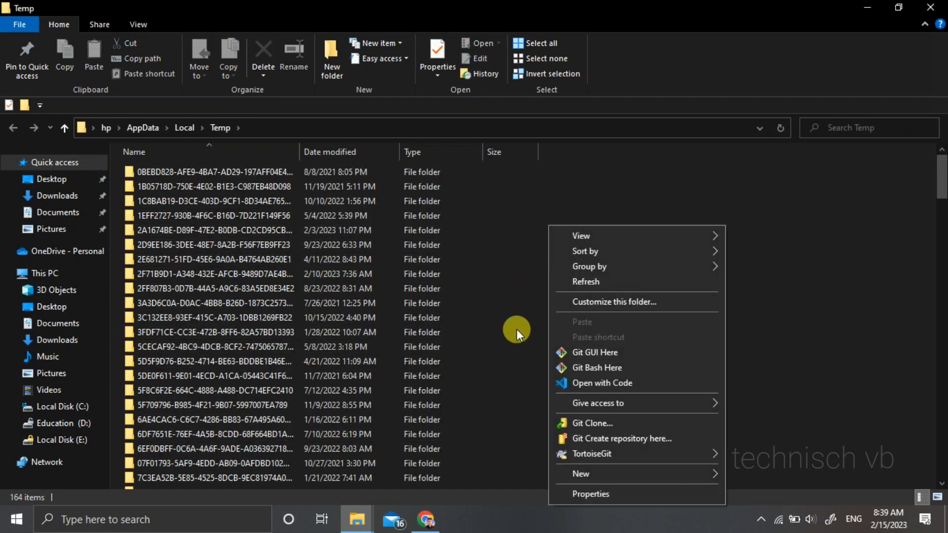
left_click(508, 312)
key("ctrl+a")
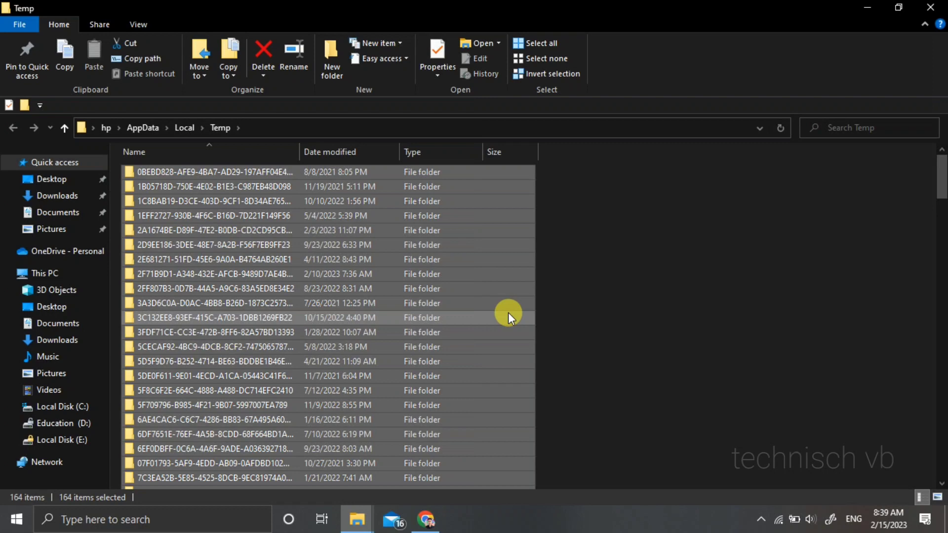
right_click(374, 275)
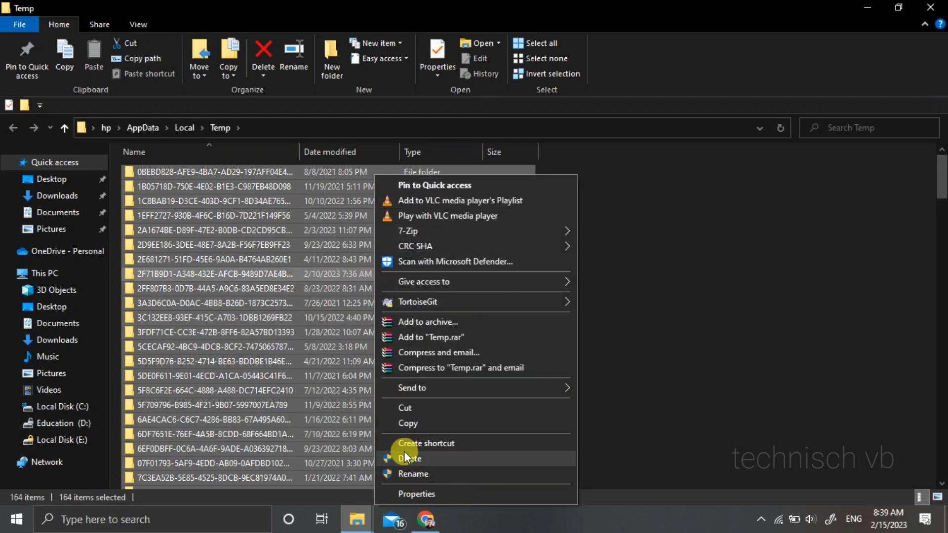
left_click(416, 460)
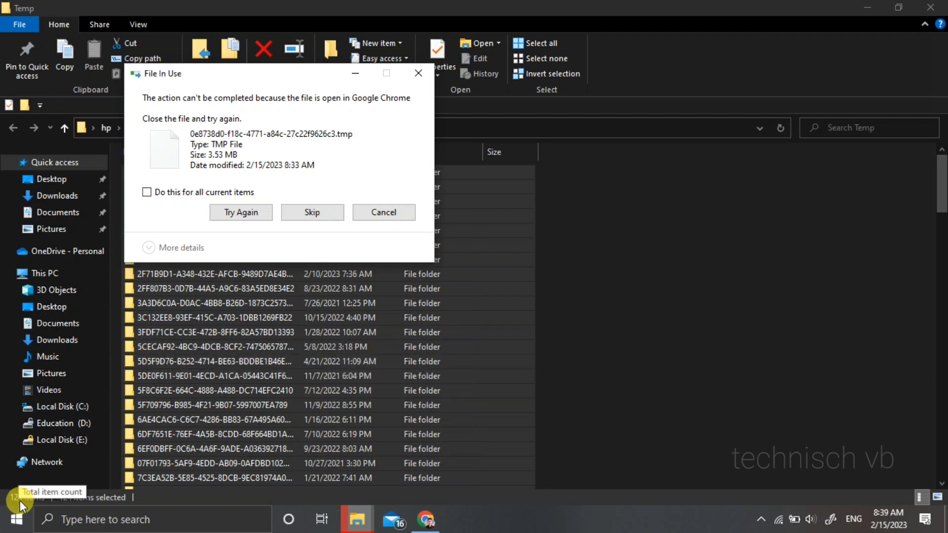
Skip all current items that are in use during the deletion and close the Temp folder window.
left_click(147, 192)
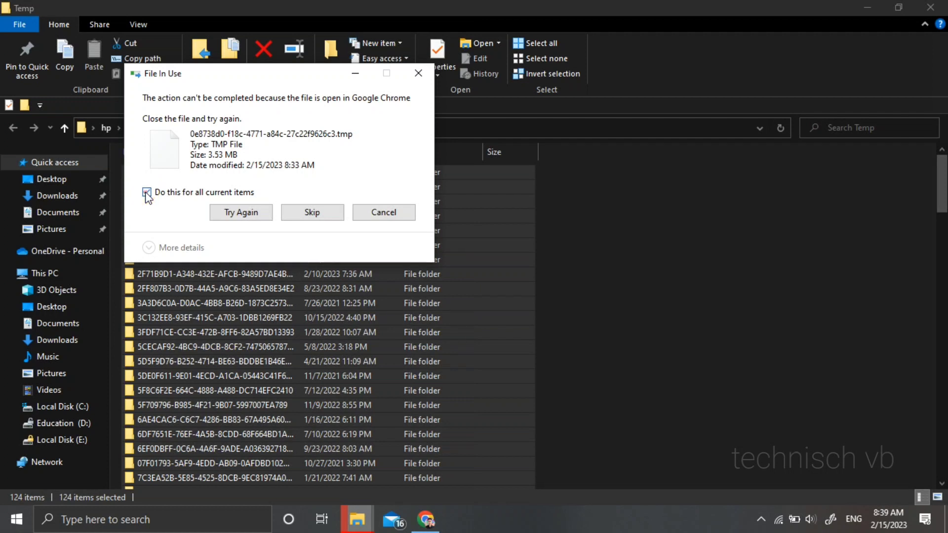
left_click(299, 211)
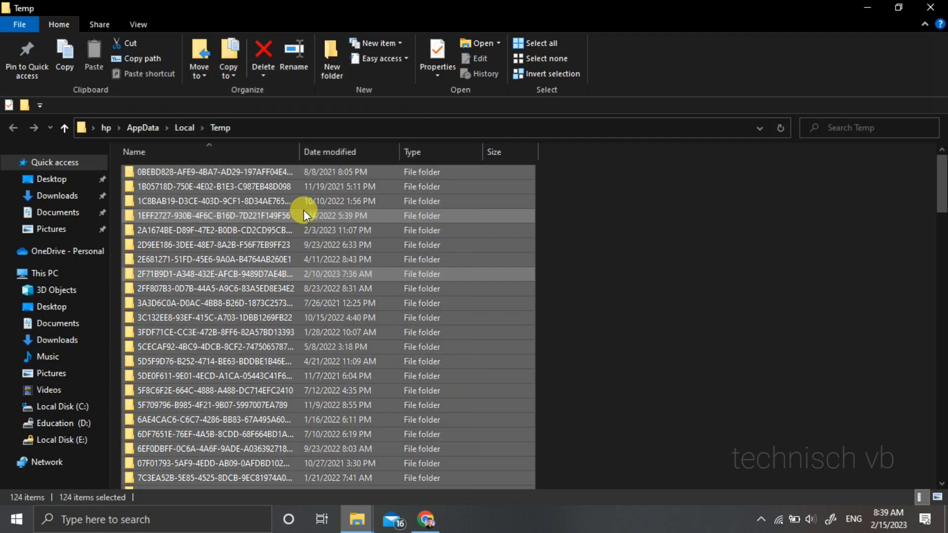
left_click(618, 246)
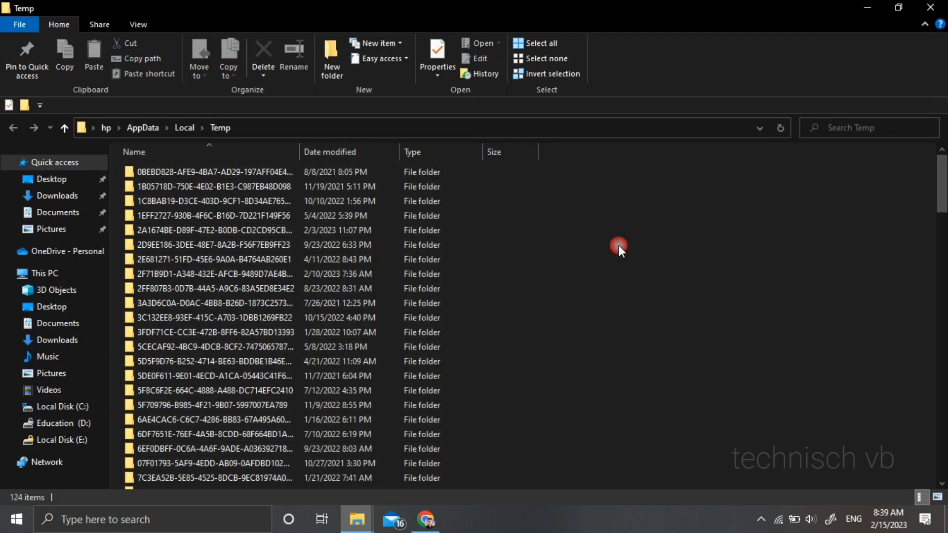
left_click(923, 6)
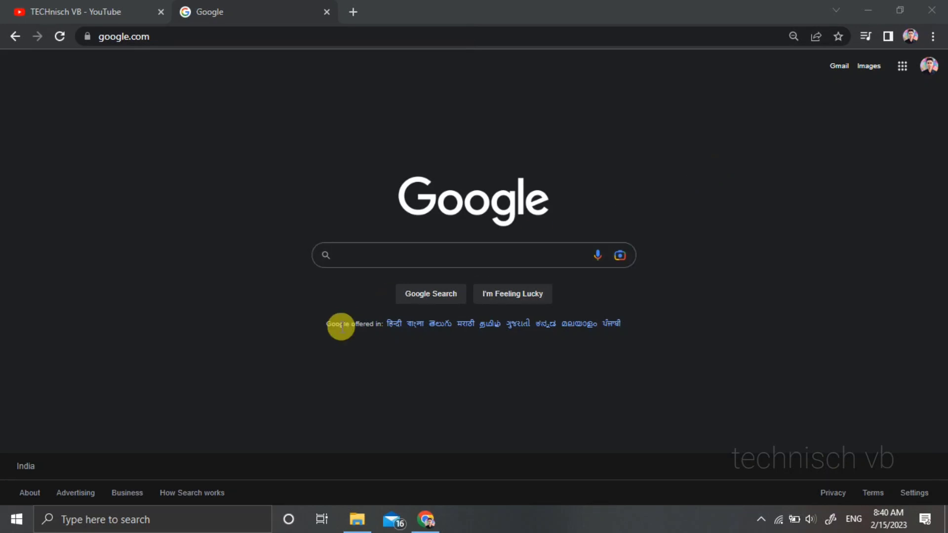
Open the Windows Temp folder by running the command temp from the Run dialog.
key("super+r")
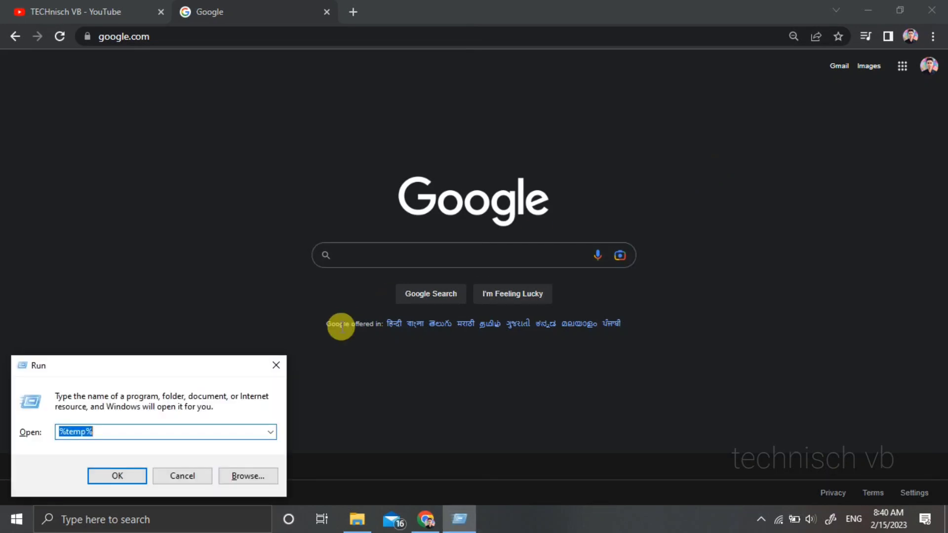
key("Right")
key("BackSpace")
key("Left")
key("Left")
key("Left")
key("Left")
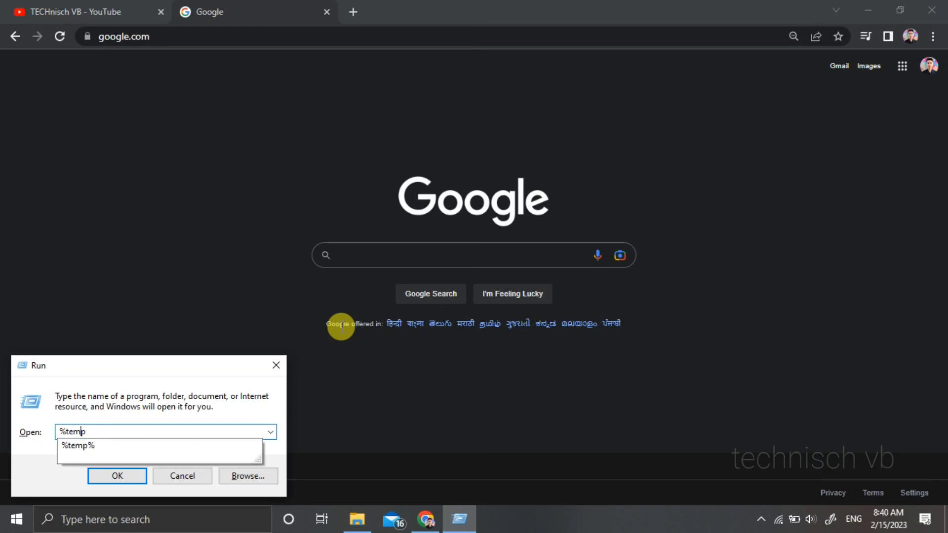
key("BackSpace")
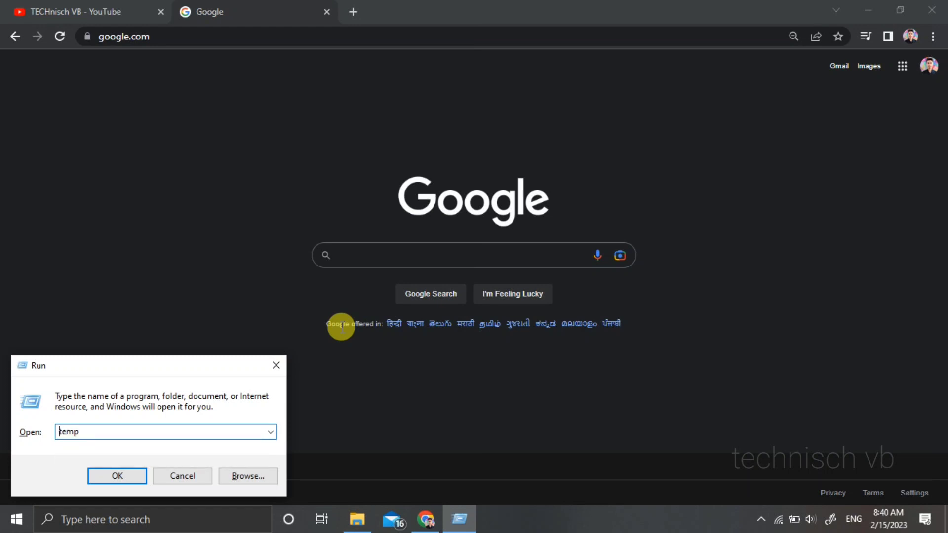
key("Return")
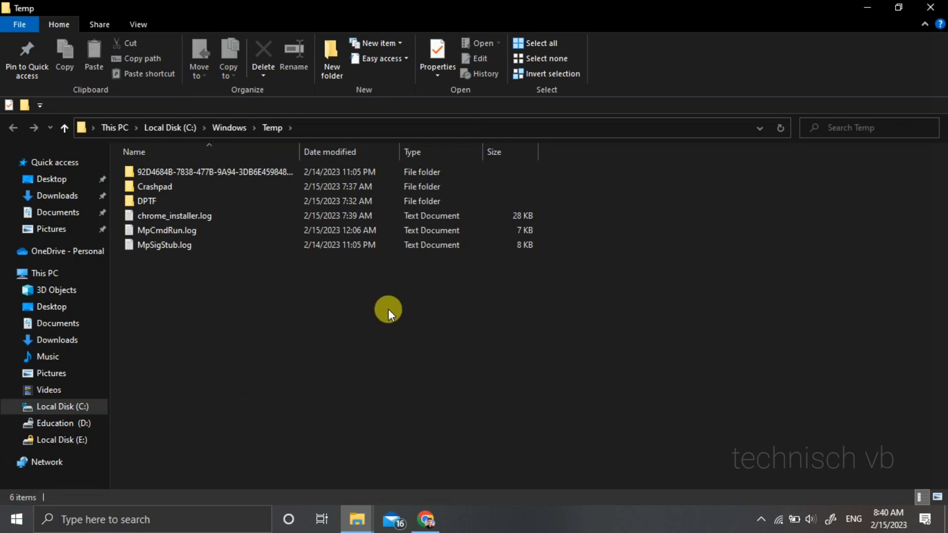
Select and delete all items in the Windows Temp folder, and close the folder window.
key("ctrl+a")
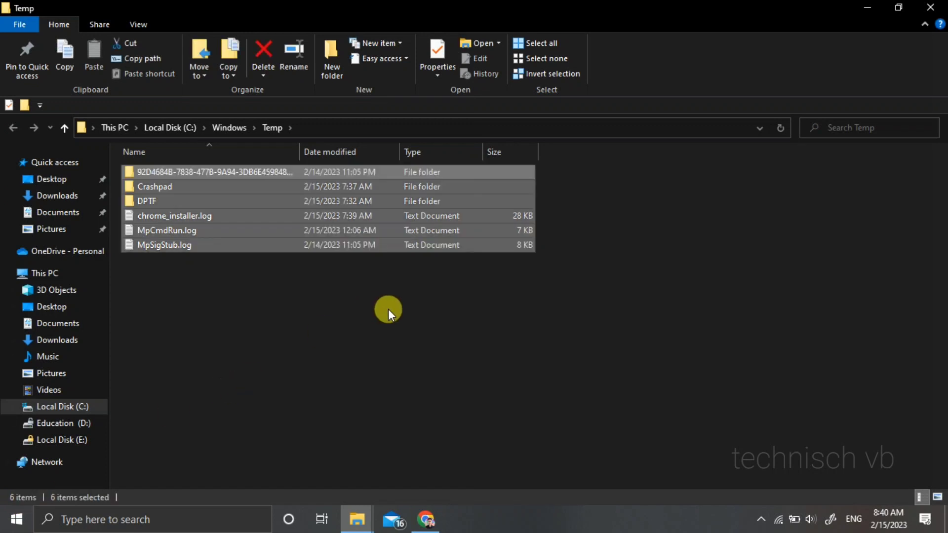
right_click(325, 215)
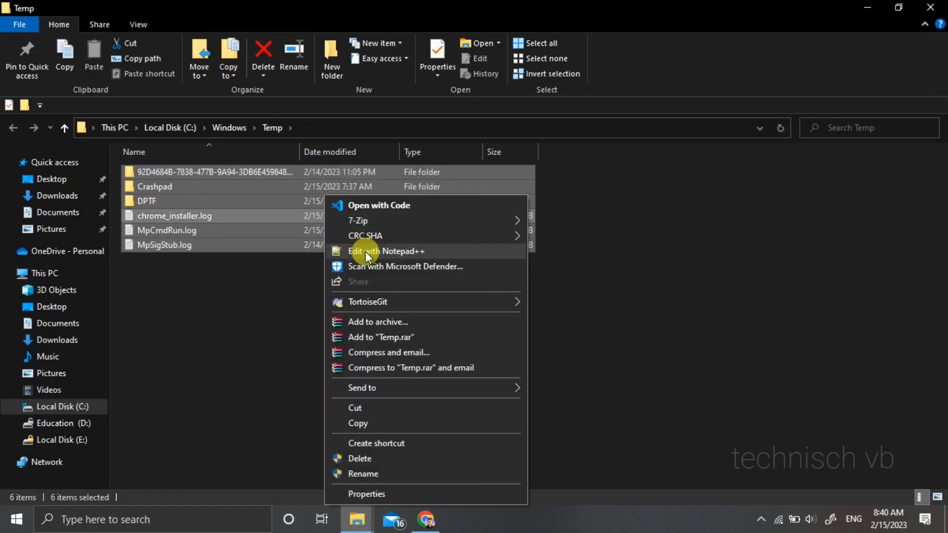
left_click(379, 463)
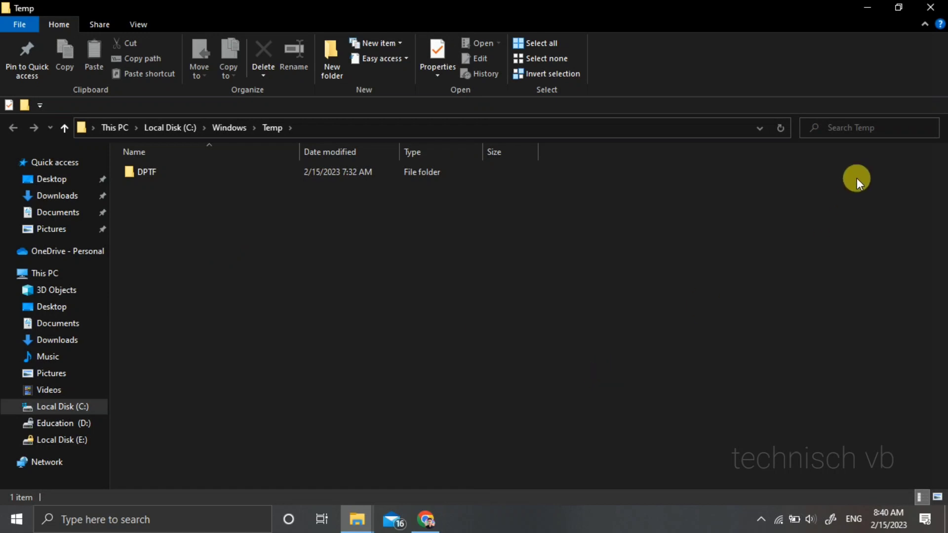
left_click(930, 7)
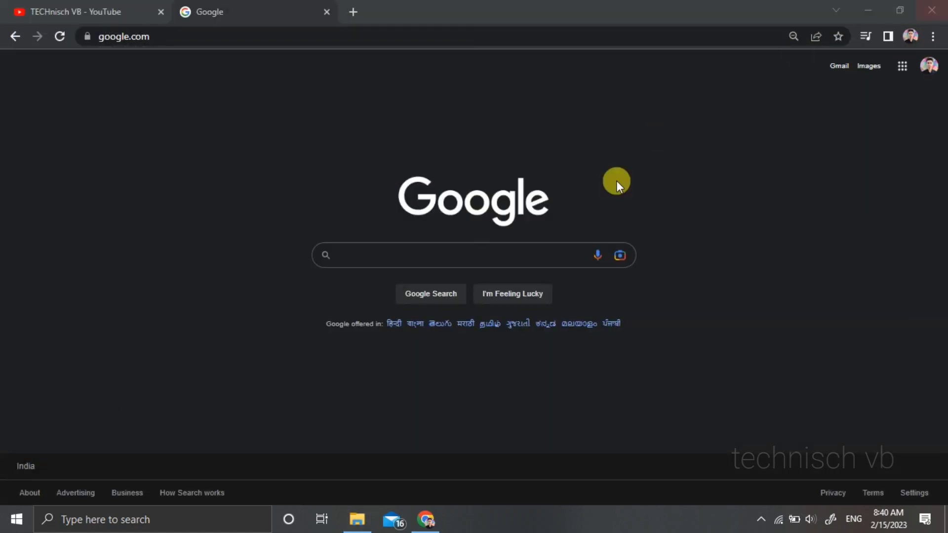
Open Defragment and Optimize Drives and start an analysis of the C:, Education (D:) and System Reserved drives.
left_click(168, 526)
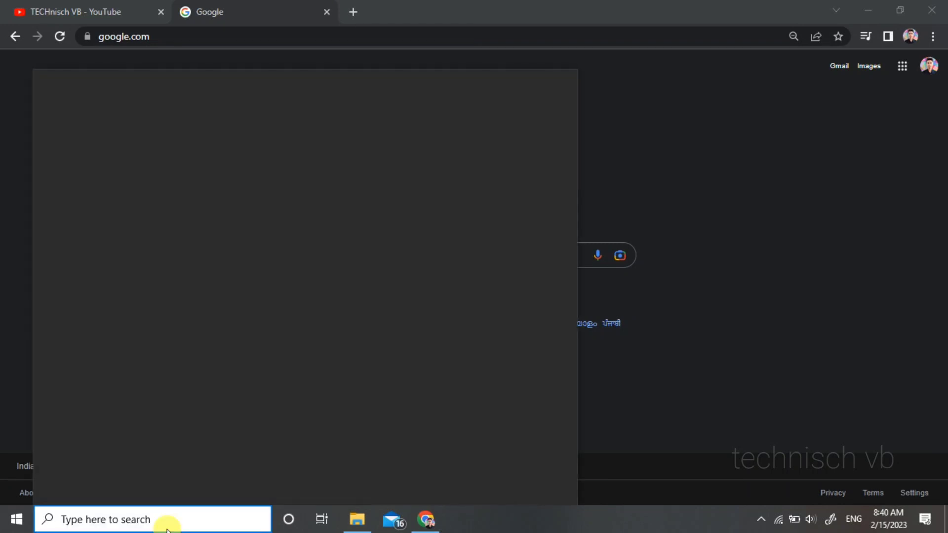
type("de")
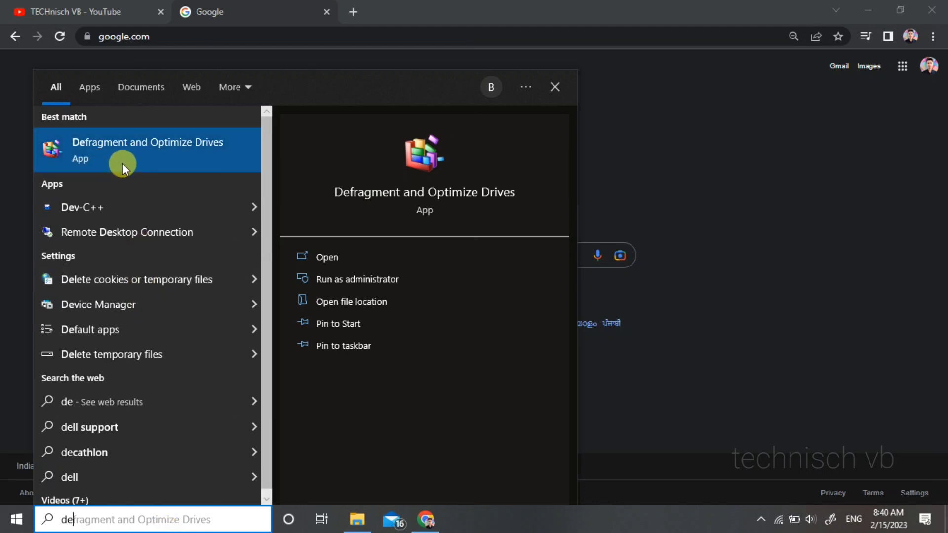
left_click(135, 153)
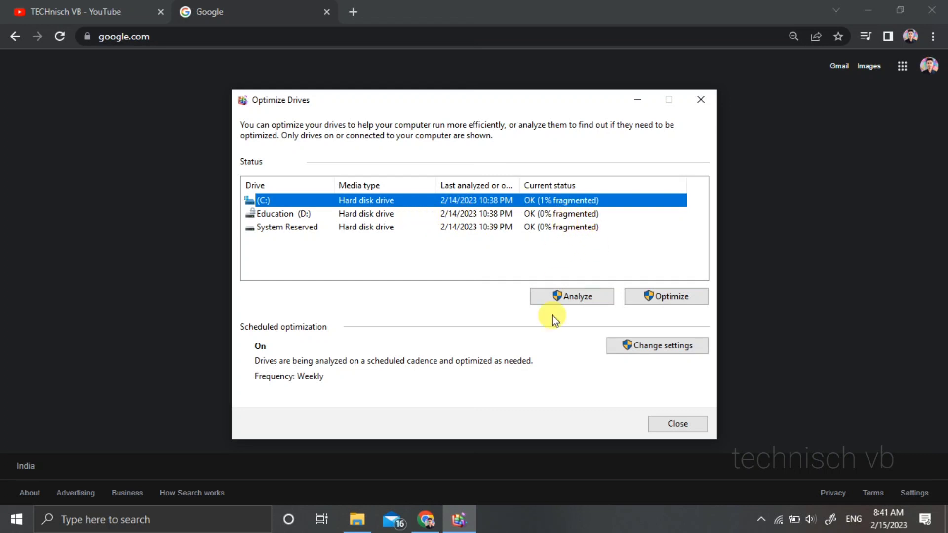
left_click(552, 300)
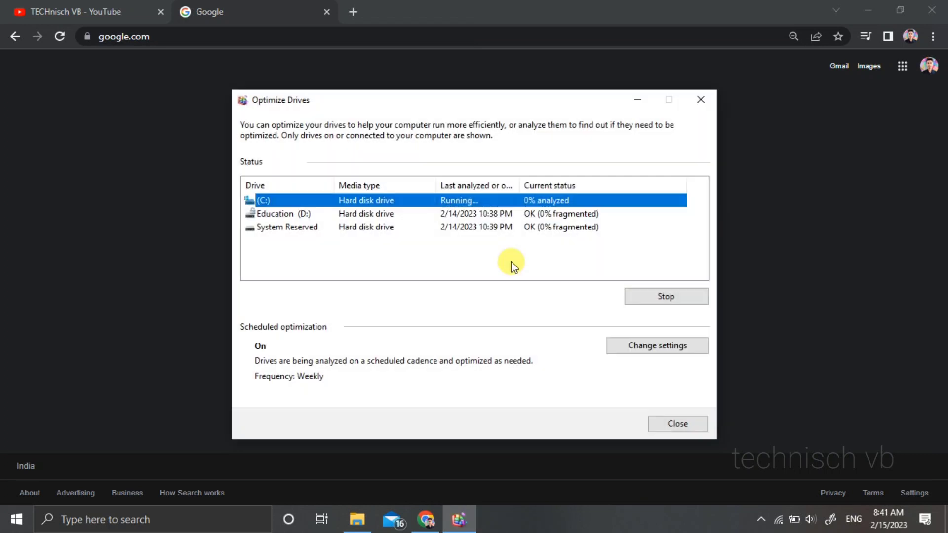
left_click(356, 216)
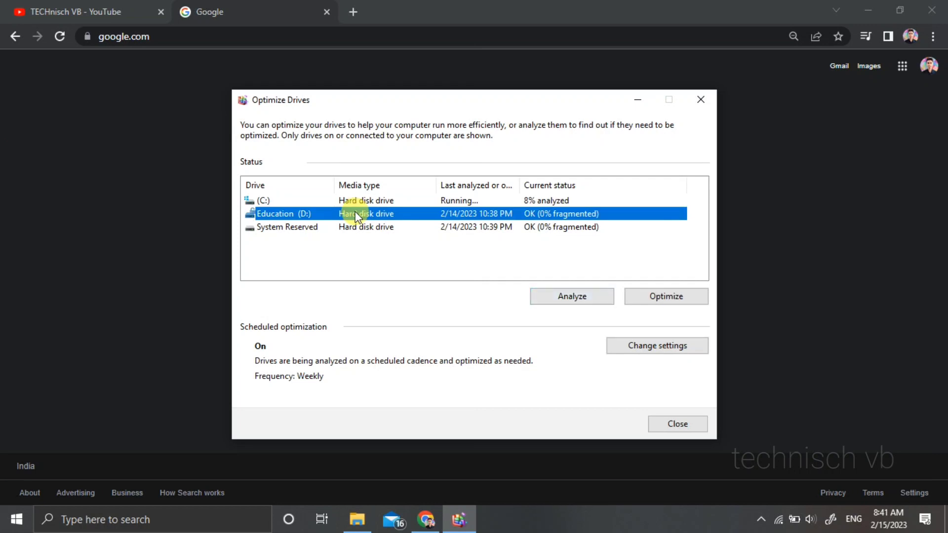
left_click(574, 300)
left_click(484, 227)
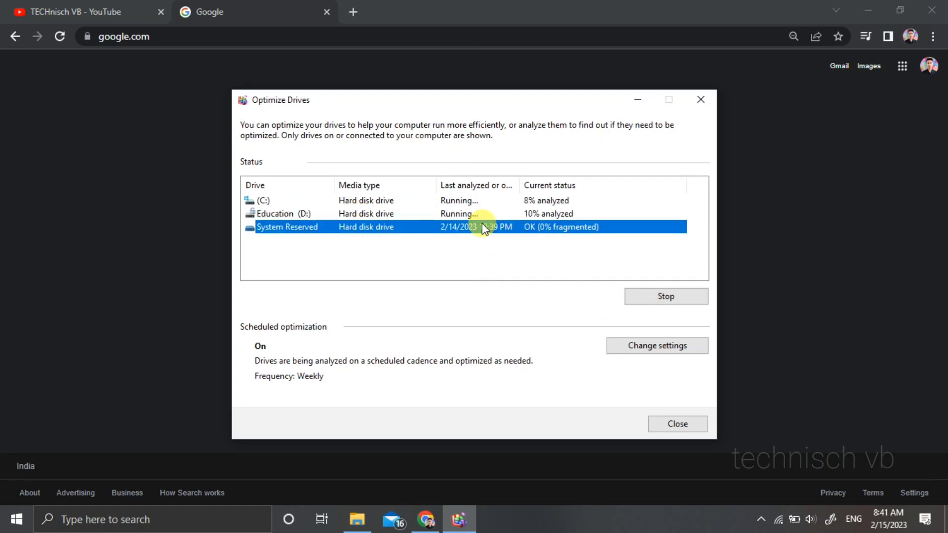
left_click(572, 297)
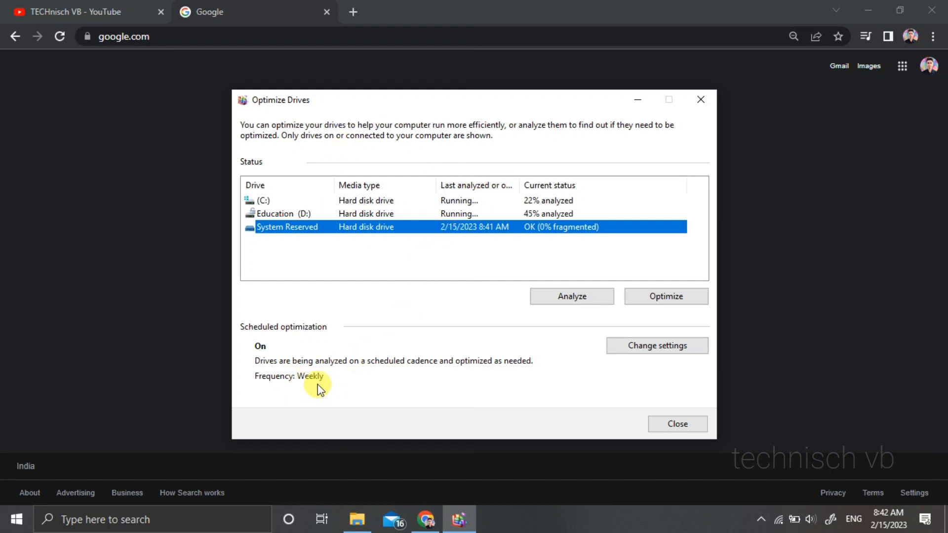
Review the optimization schedule's Weekly frequency and Run on a schedule option, and cancel the settings dialog.
left_click(642, 348)
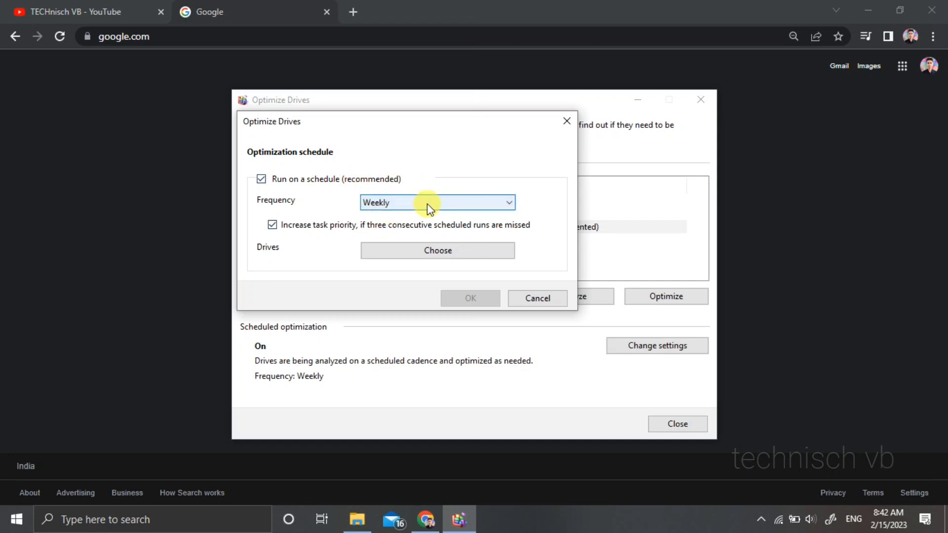
left_click(481, 208)
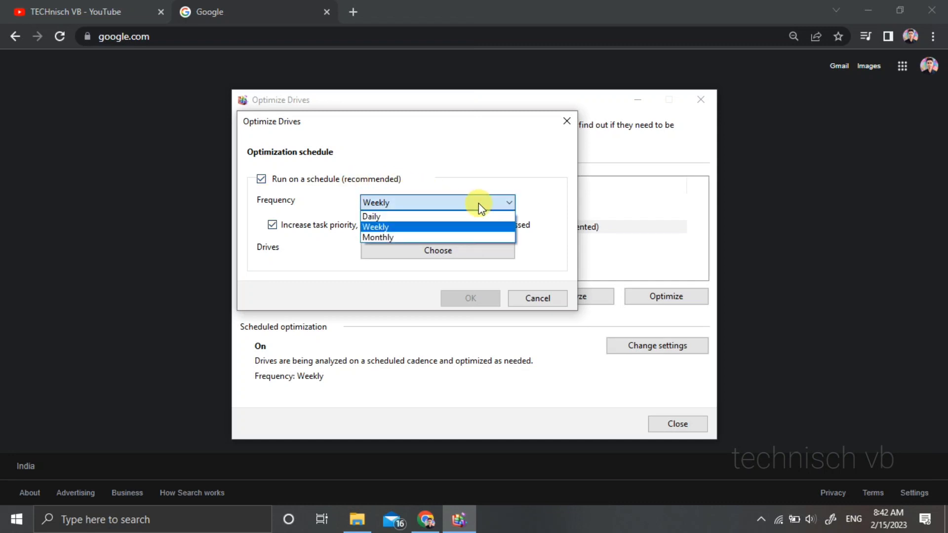
left_click(407, 228)
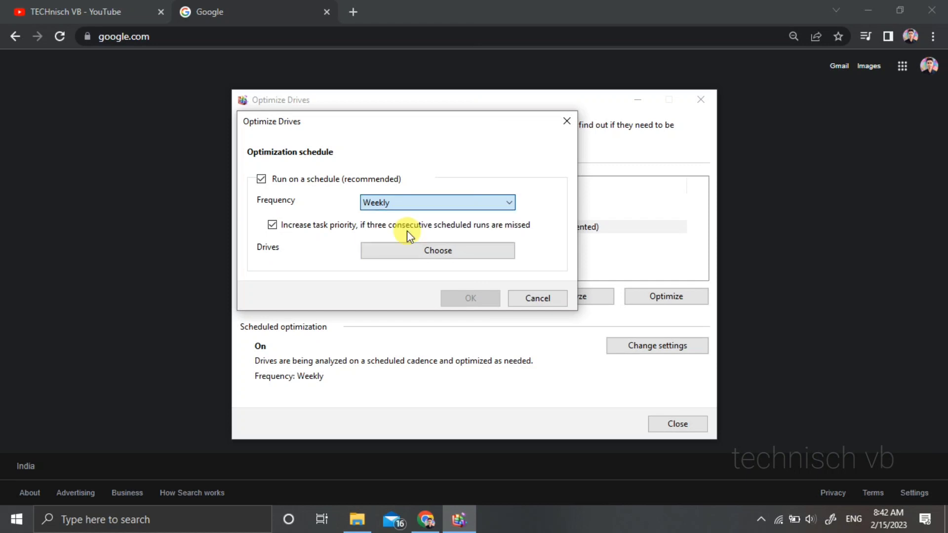
left_click(377, 184)
left_click(378, 184)
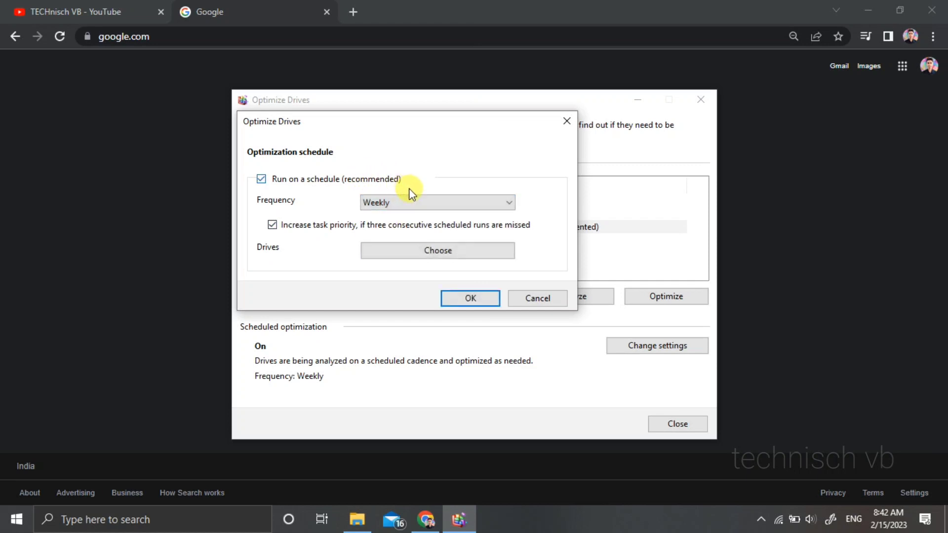
left_click(528, 295)
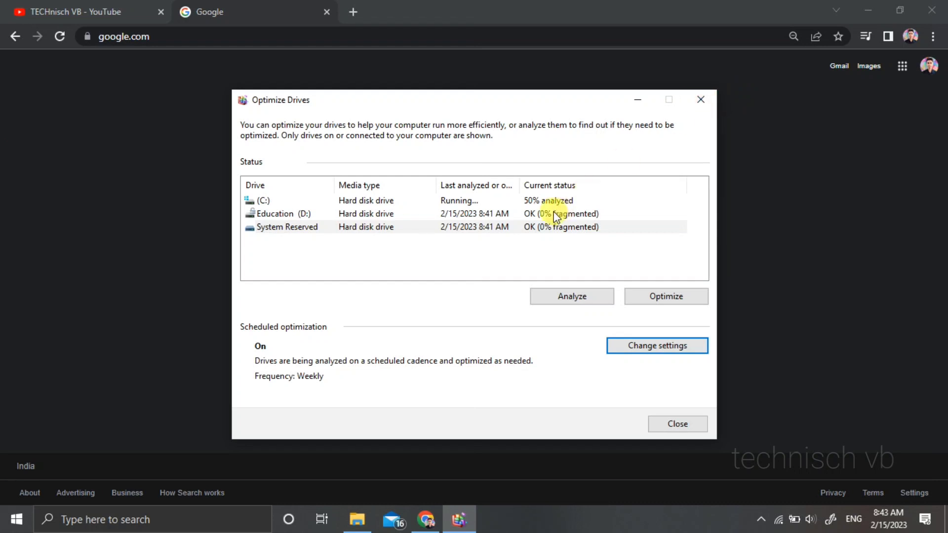
Start optimizing the System Reserved and Education (D:) drives, and close the Optimize Drives window.
left_click(528, 227)
left_click(680, 298)
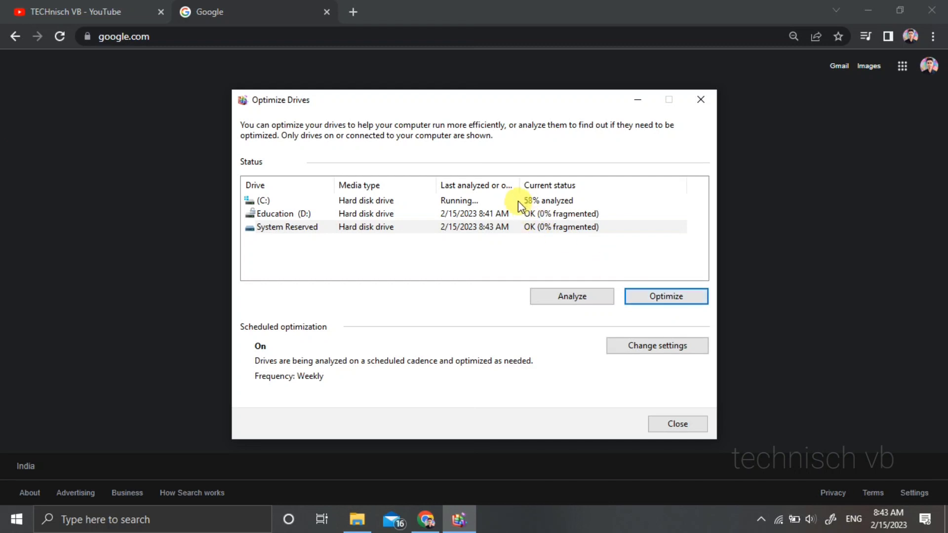
left_click(515, 215)
left_click(671, 296)
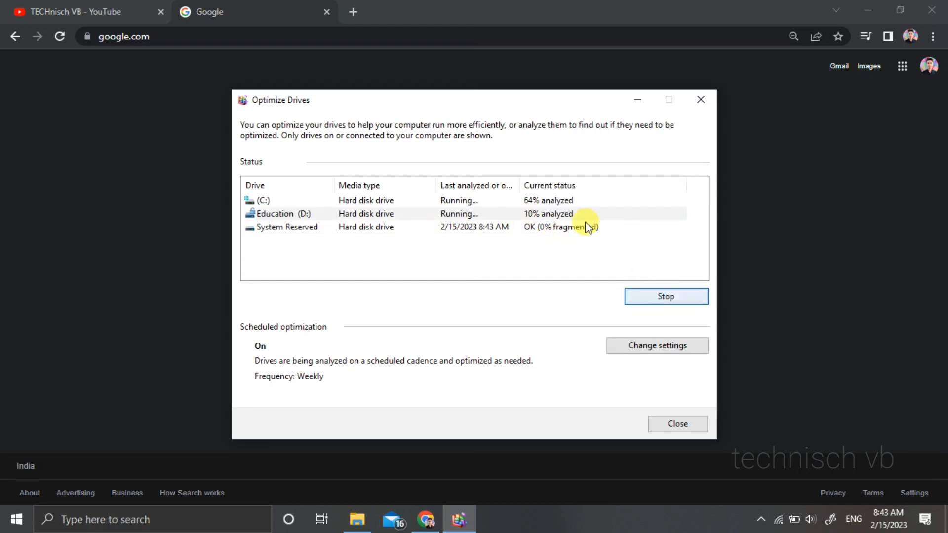
left_click(711, 99)
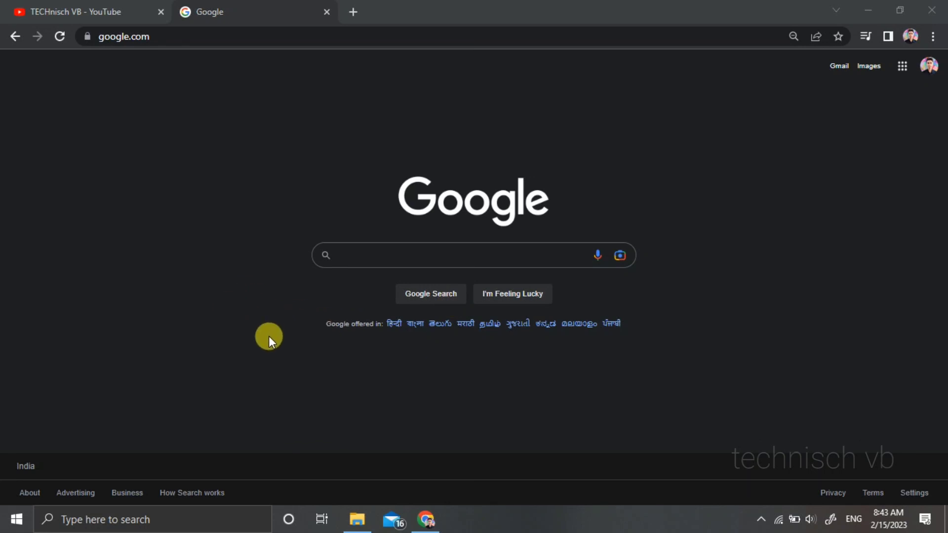
Open This PC in File Explorer to view the computer's drives.
key("super+e")
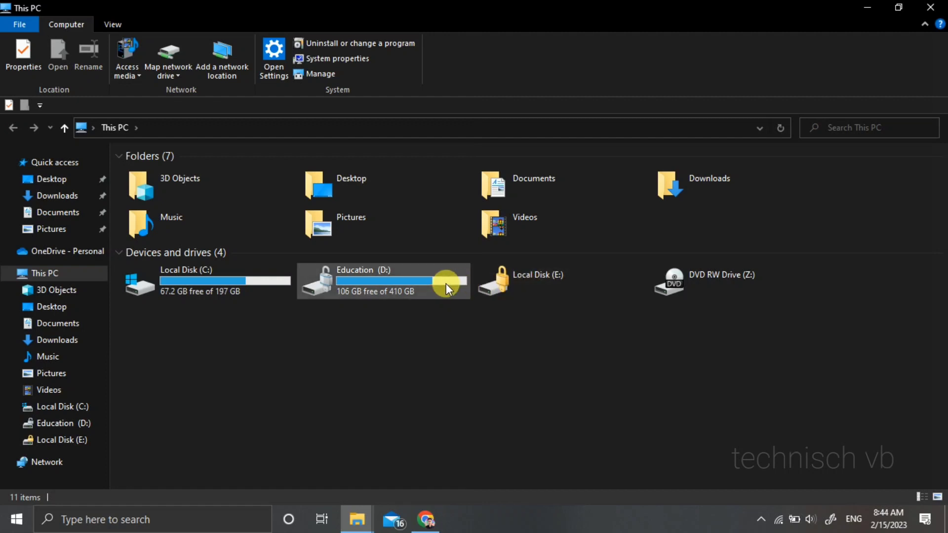
Switch to Chrome, open the Windows Tutorial for Beginners in Hindi playlist from the TECHnisch VB channel, and pause playback.
left_click(433, 522)
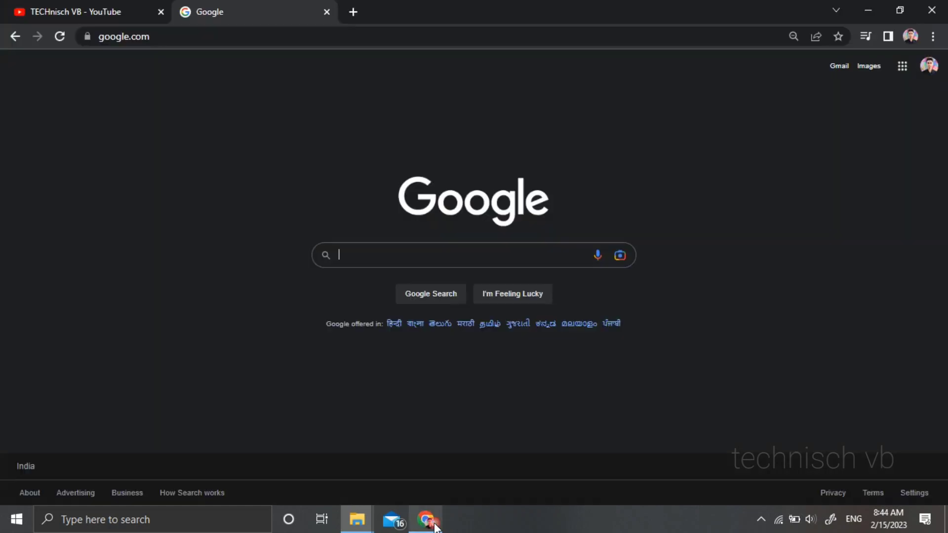
left_click(116, 9)
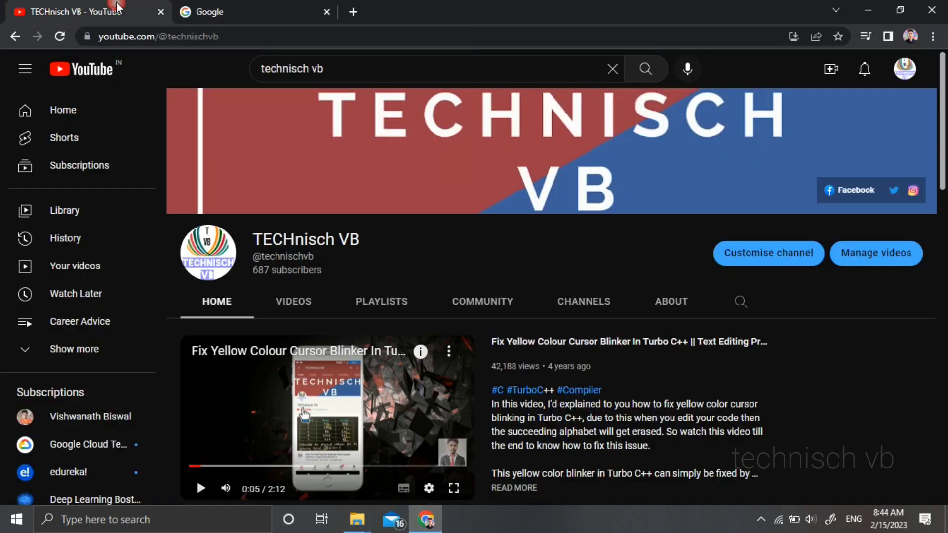
left_click(368, 304)
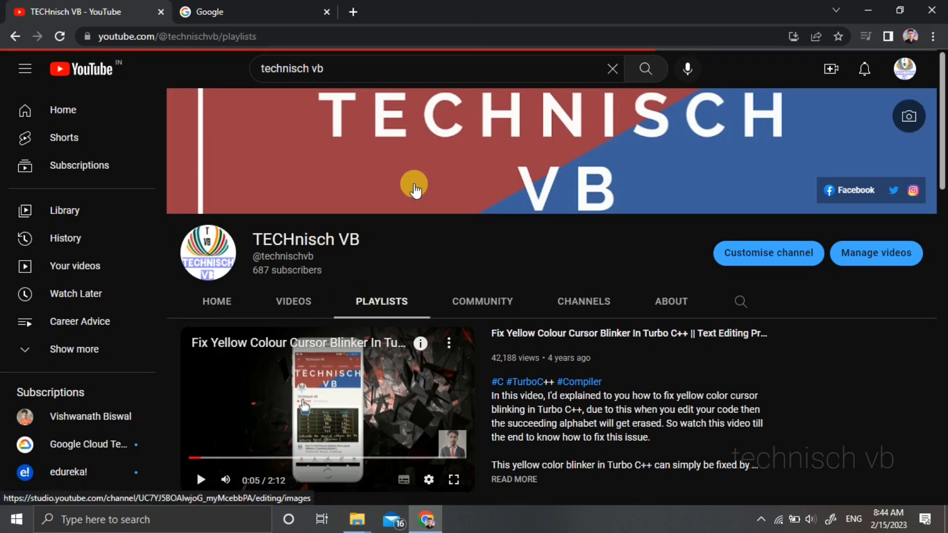
scroll(358, 247, "down", 3)
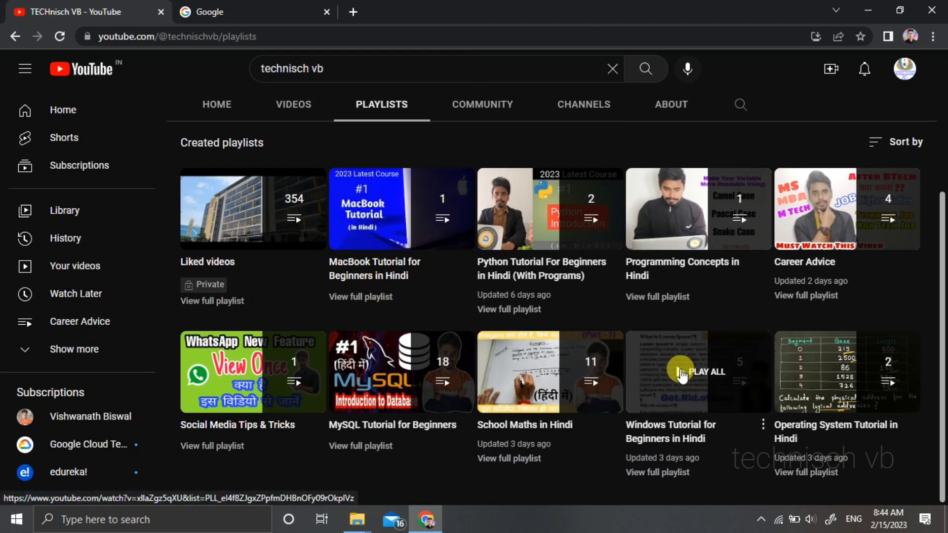
left_click(679, 374)
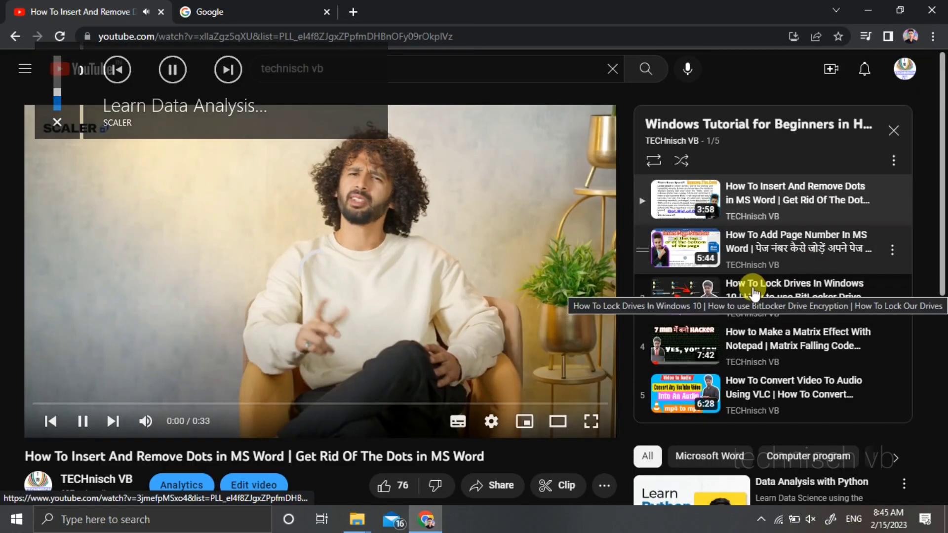
key("space")
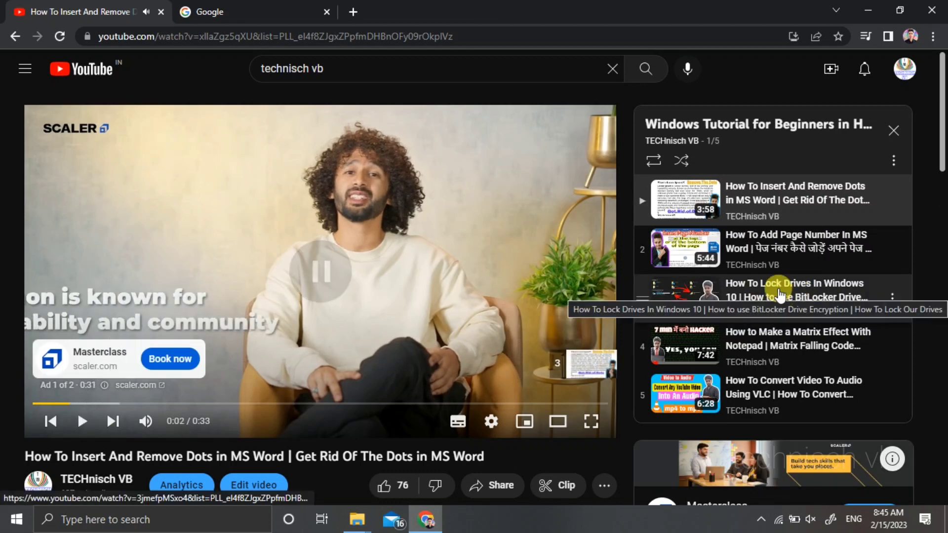
Return the browser to the Google page, and select Local Disk (E:) under This PC in File Explorer.
left_click(254, 13)
key("super+e")
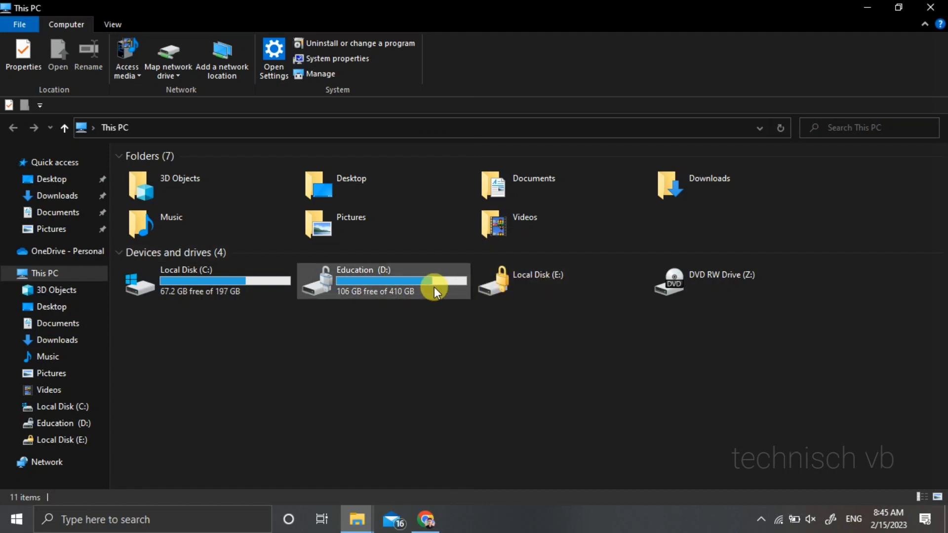
mouse_move(434, 286)
left_click(538, 282)
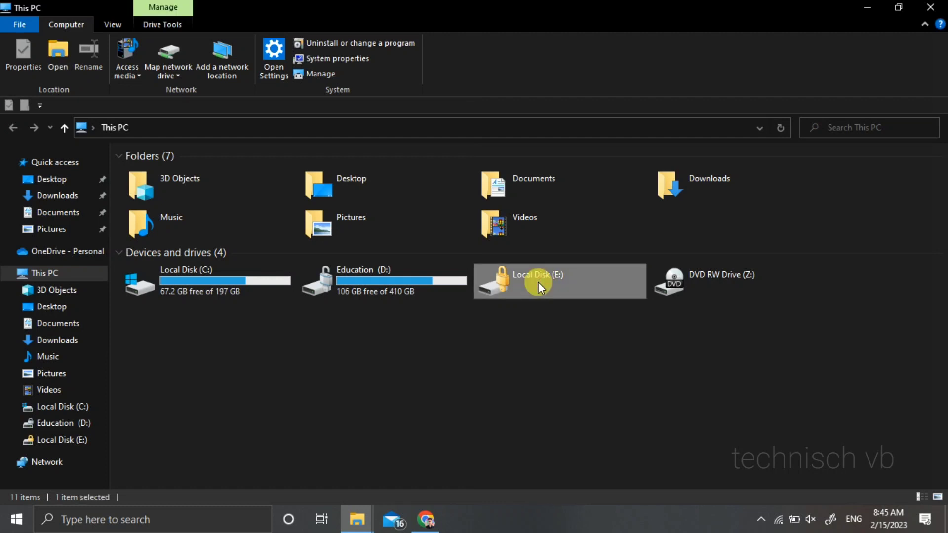